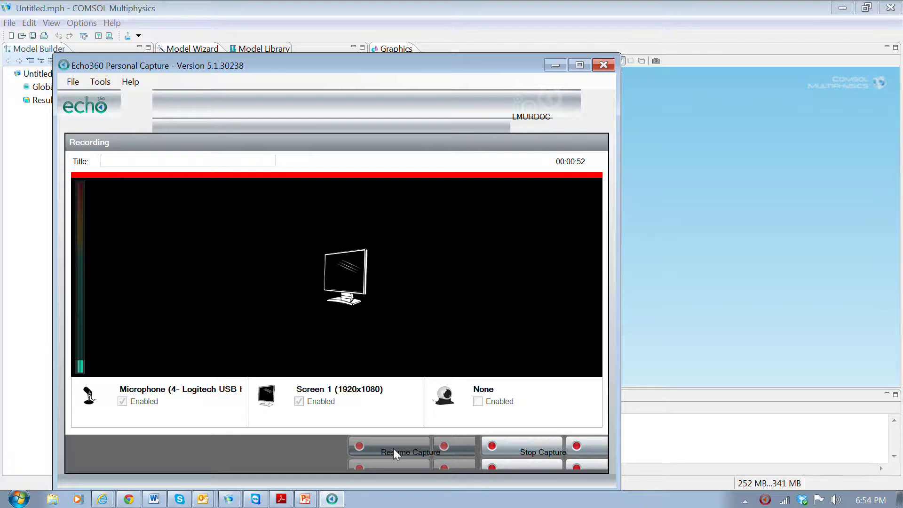
Use the Model Wizard to build a 2D Transport of Diluted Species model with a Time Dependent study
click(393, 452)
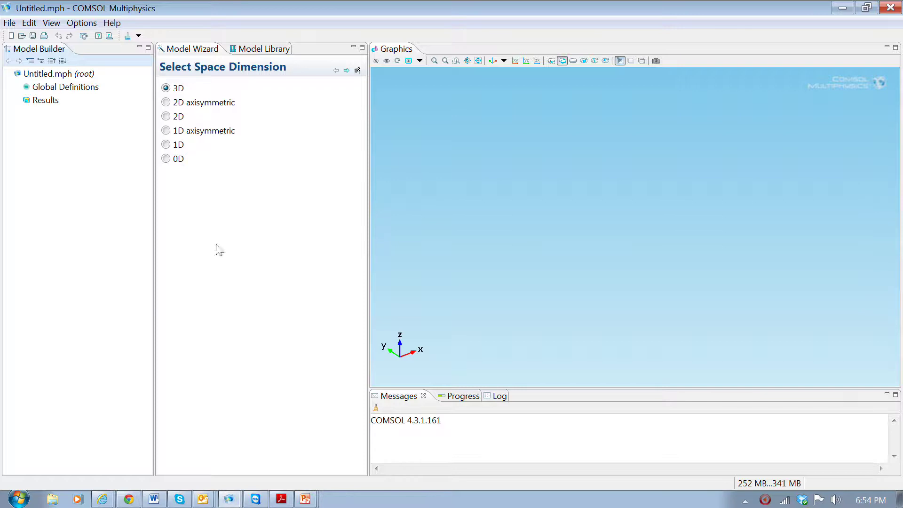
click(167, 118)
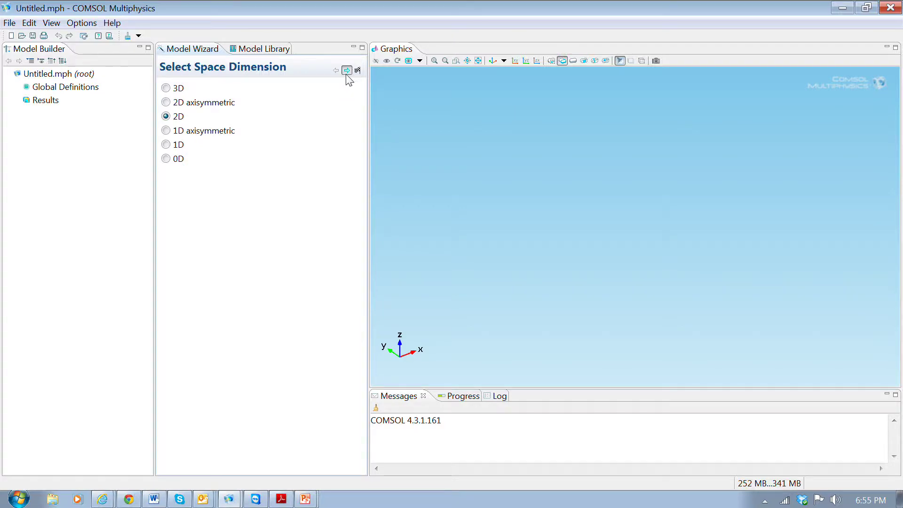
click(346, 71)
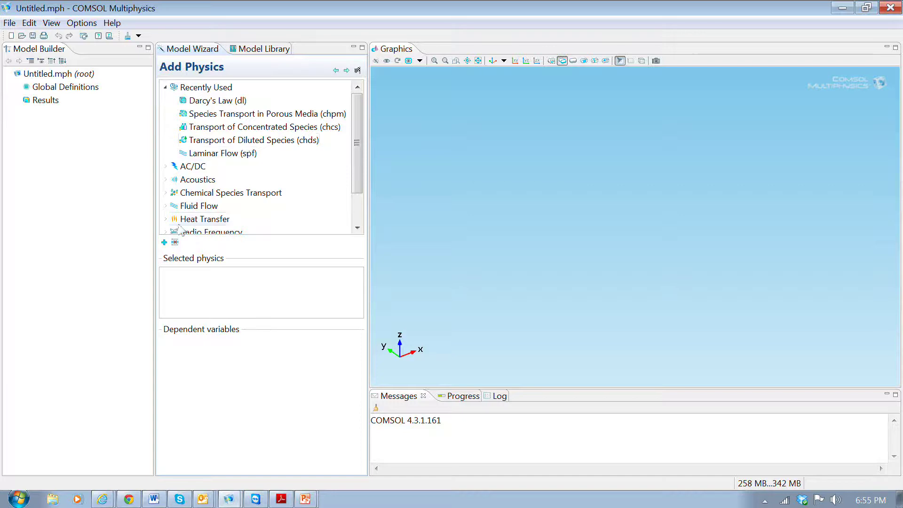
scroll(339, 199, down, 2)
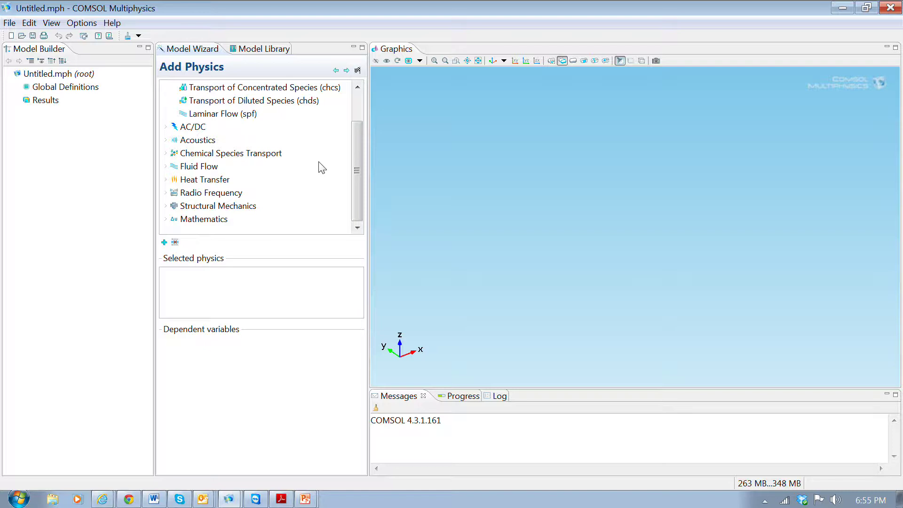
click(233, 153)
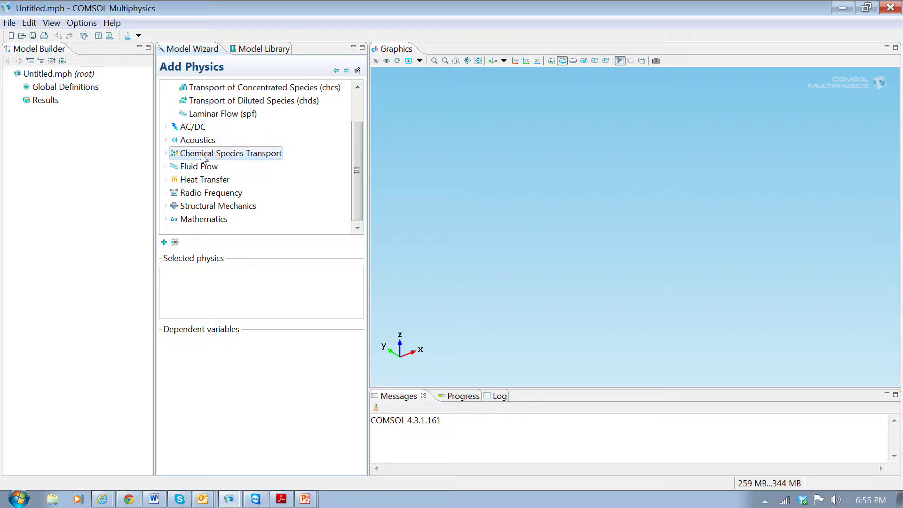
click(165, 153)
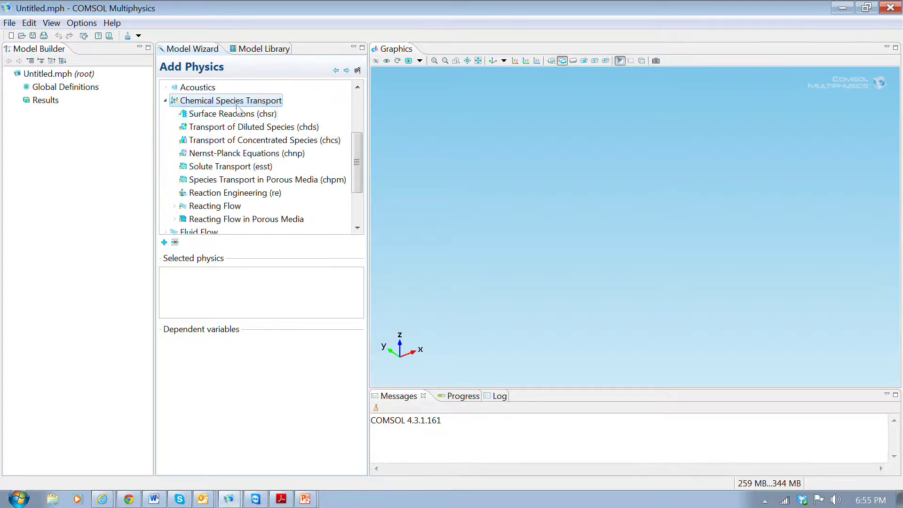
click(242, 130)
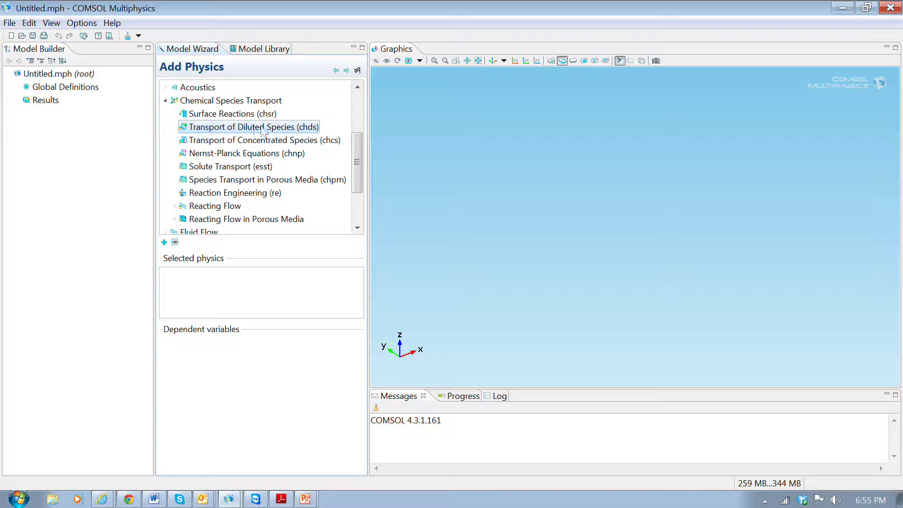
click(347, 71)
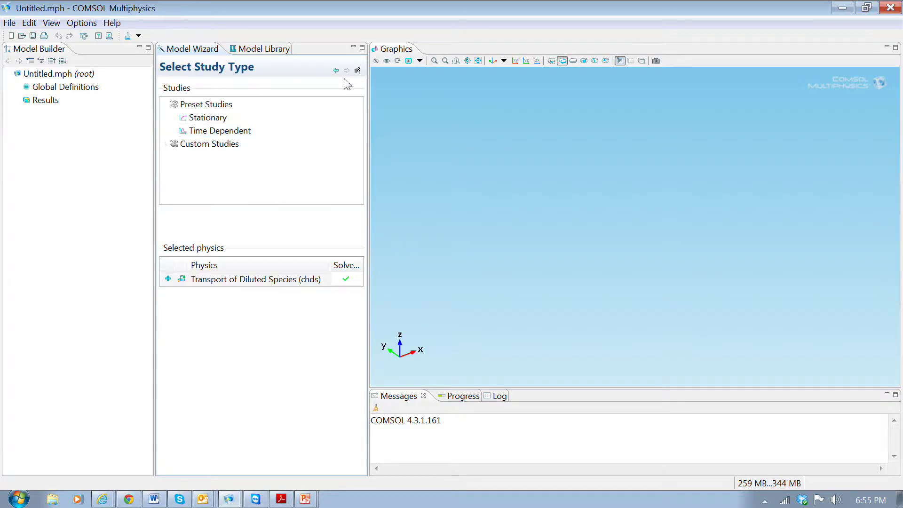
click(226, 131)
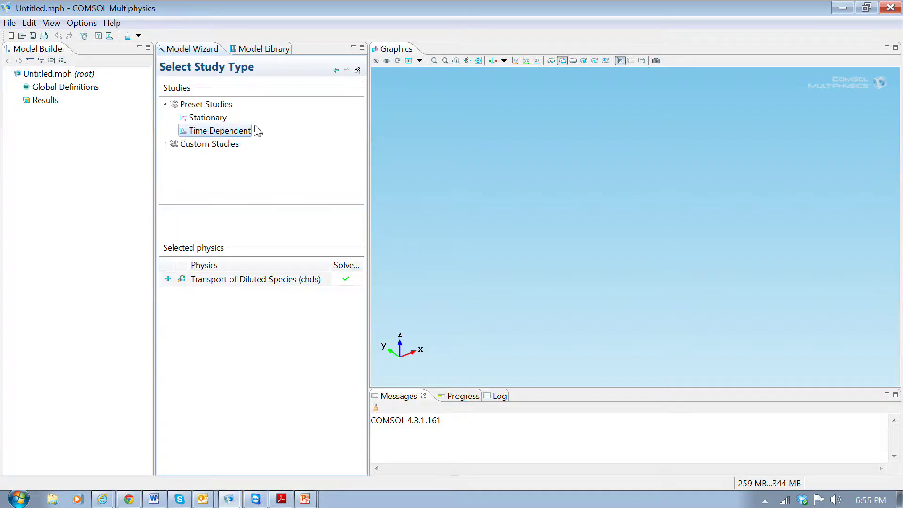
click(357, 70)
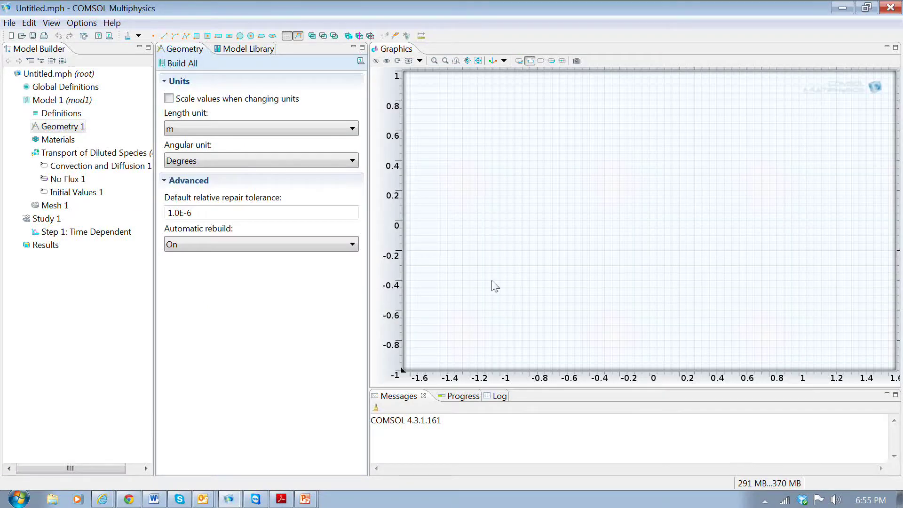
Add a Square of side 1 with corner at (0, 0) under Geometry 1 and build it
click(28, 127)
right_click(47, 127)
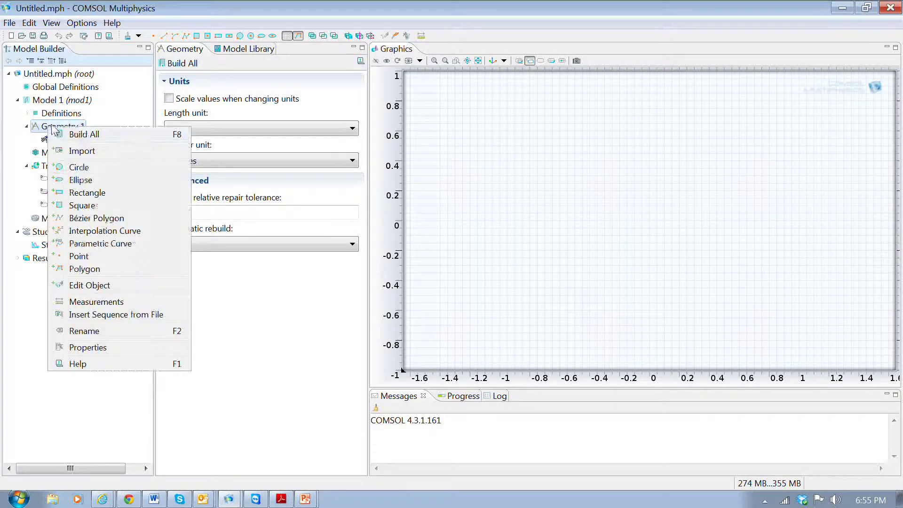
click(100, 206)
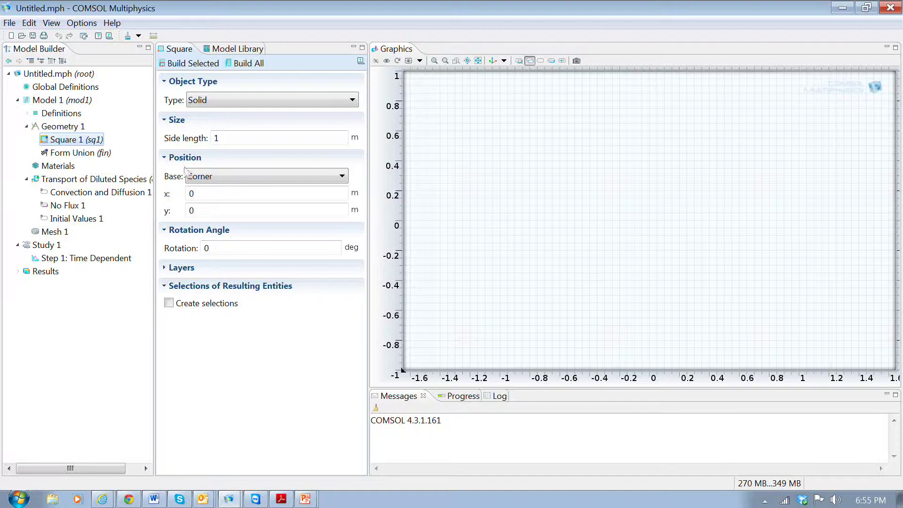
click(230, 65)
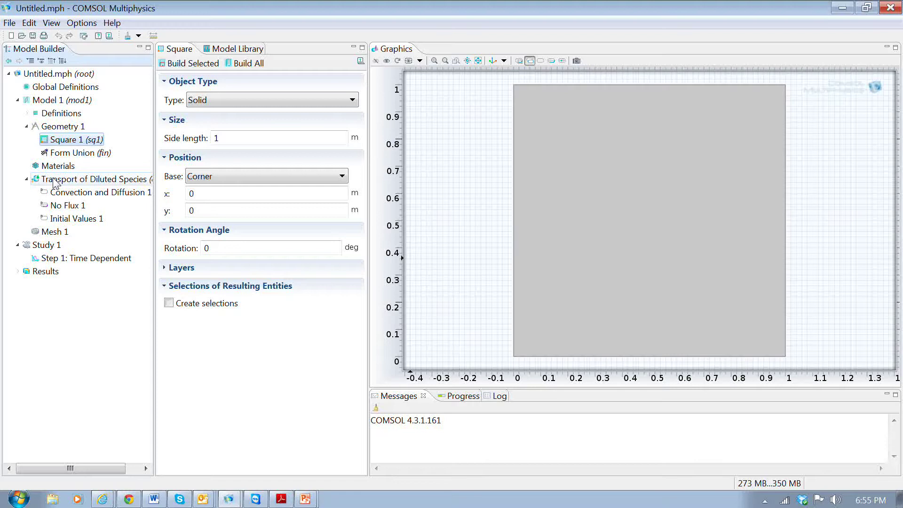
Add Reactions 1 to Transport of Diluted Species and disable Convection, leaving only diffusion
click(54, 181)
right_click(53, 181)
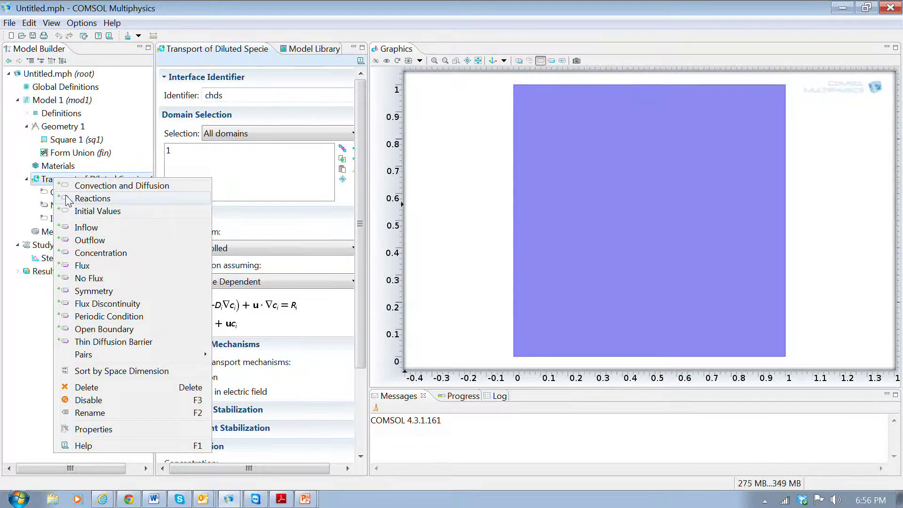
click(68, 201)
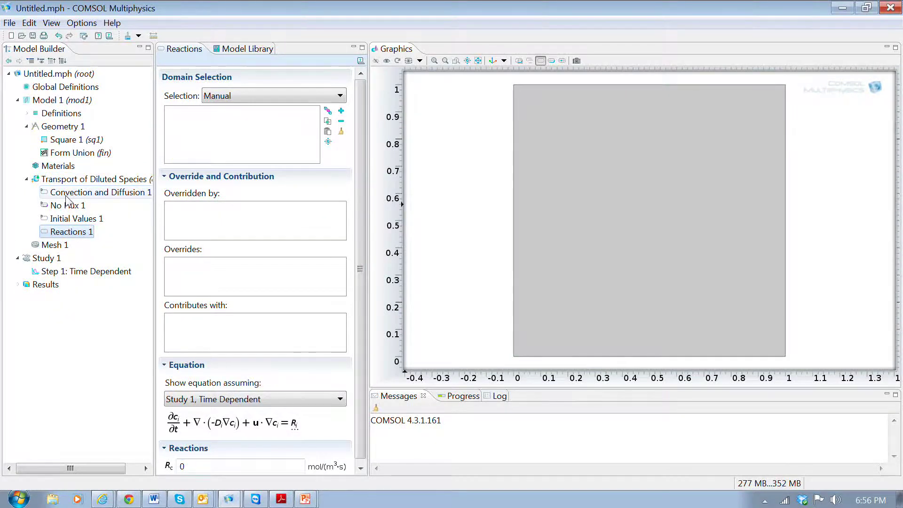
click(75, 181)
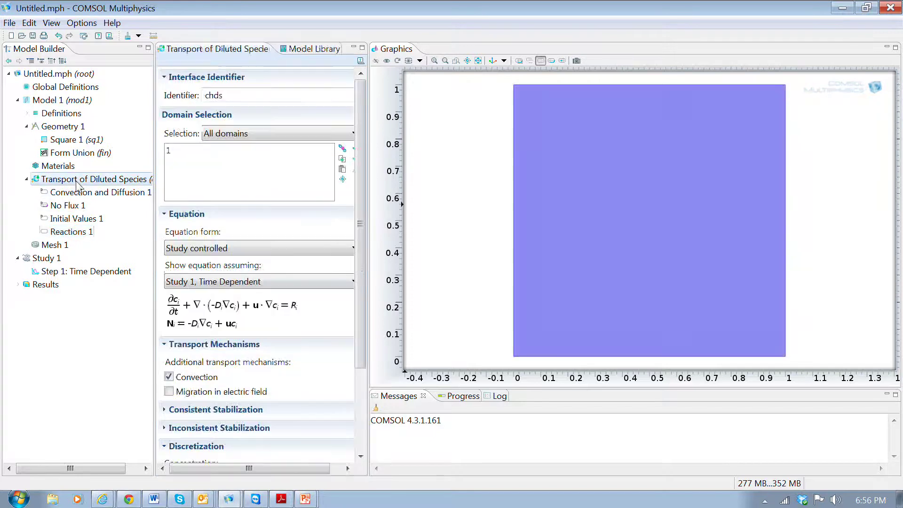
click(169, 377)
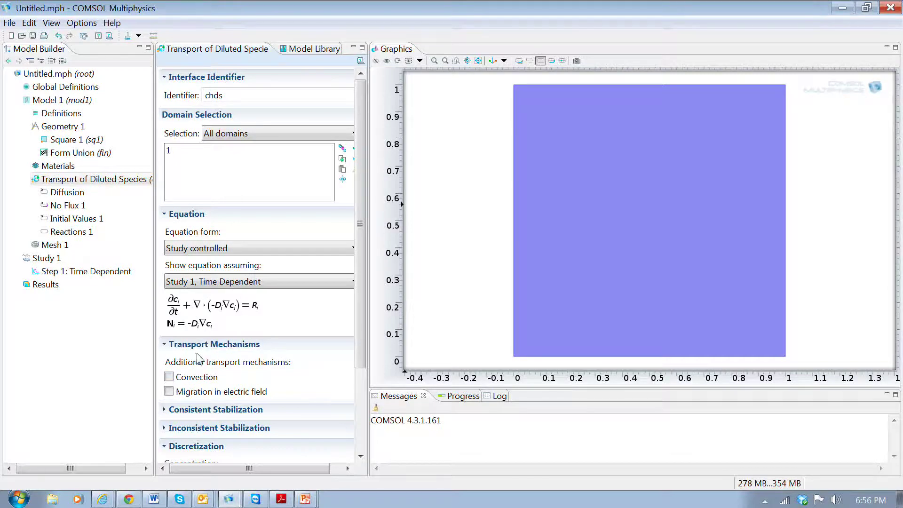
Set Transport of Diluted Species to 2 species, renaming the concentrations cA and cP
mouse_move(92, 166)
click(53, 233)
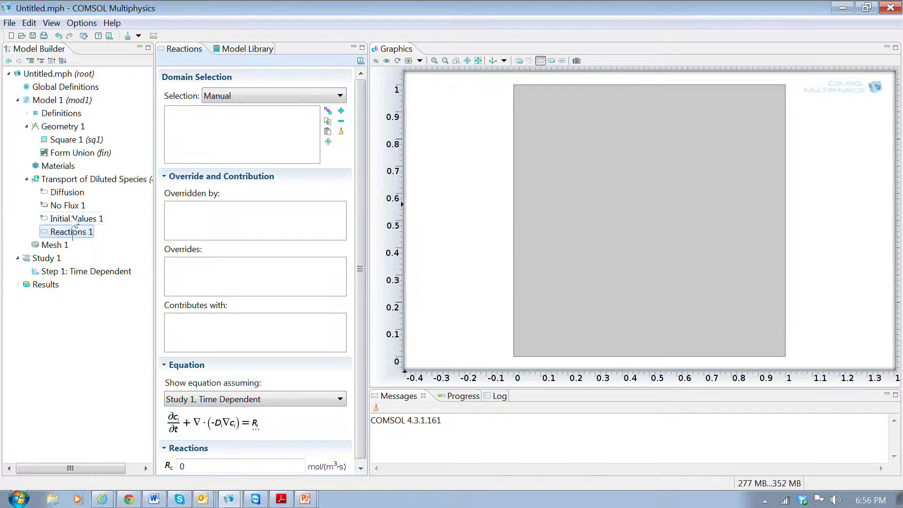
click(73, 182)
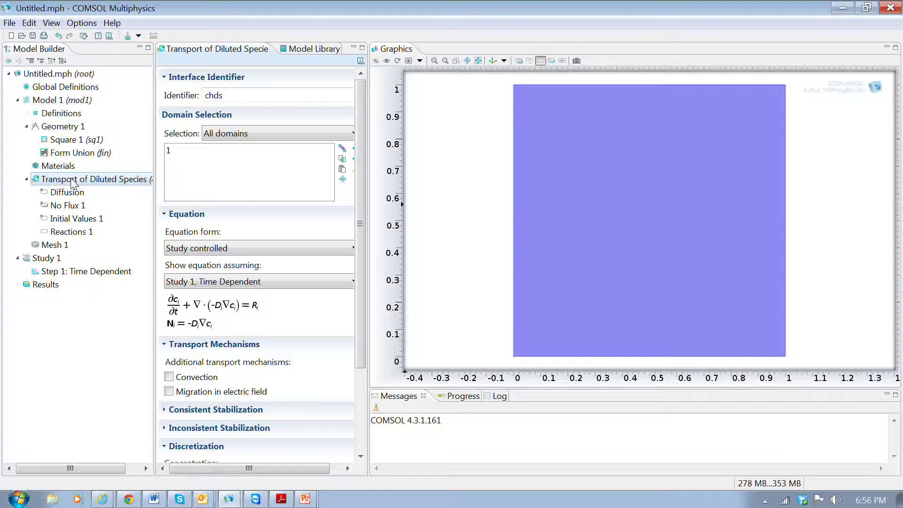
drag(356, 210, 359, 330)
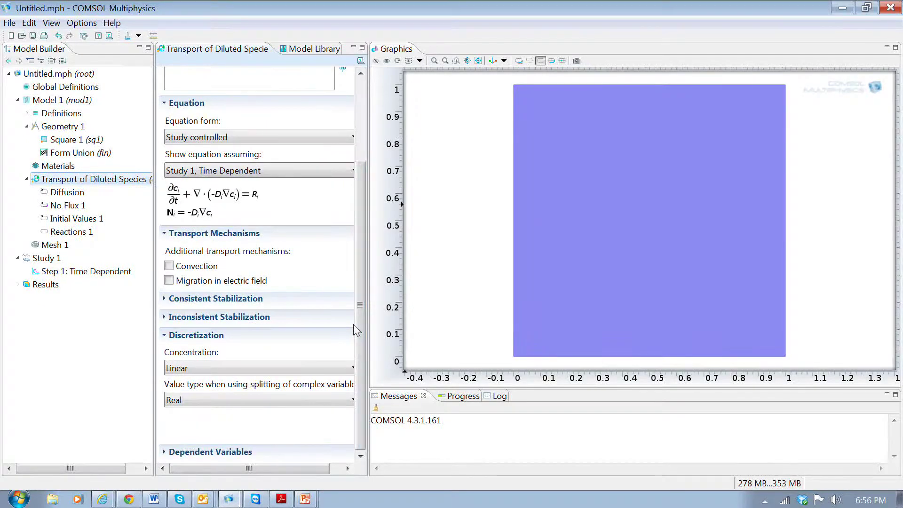
click(165, 455)
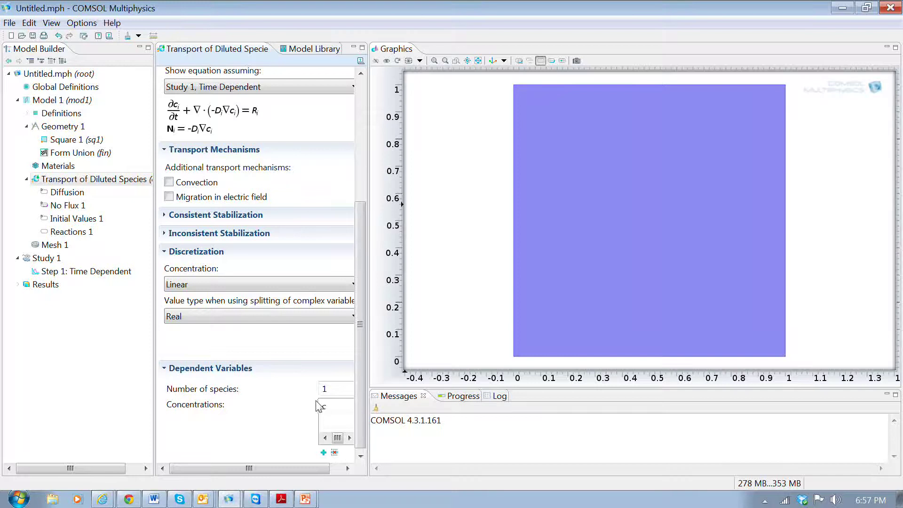
click(334, 393)
click(335, 409)
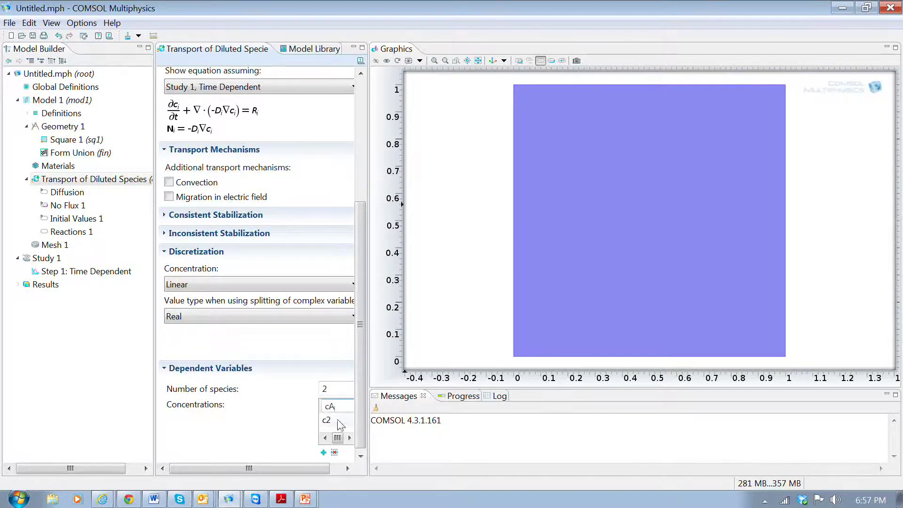
click(338, 420)
text(P)
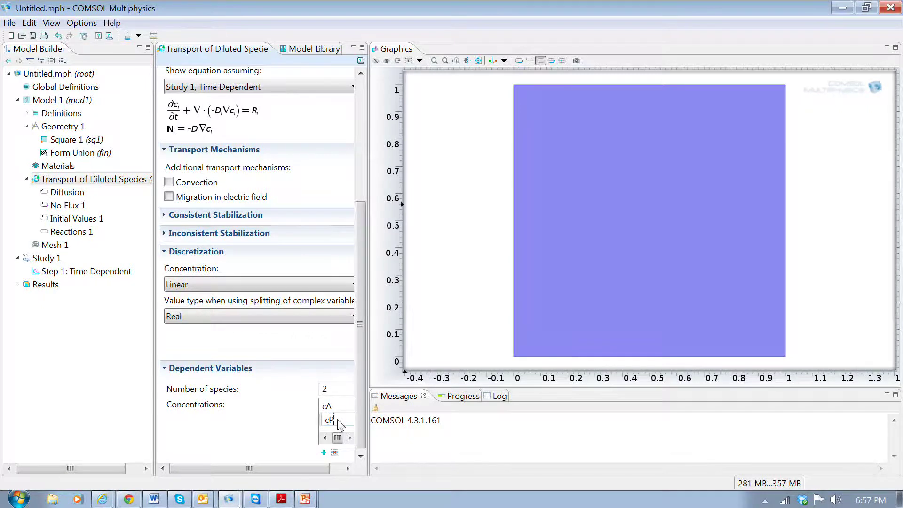
key(Return)
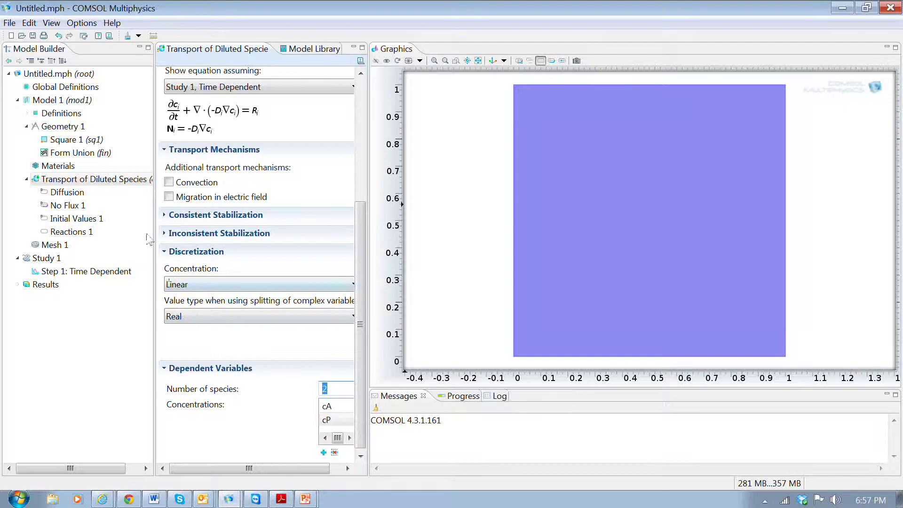
Assign Reactions 1 to the square's domain 1, then switch to the PowerPoint presentation
click(72, 240)
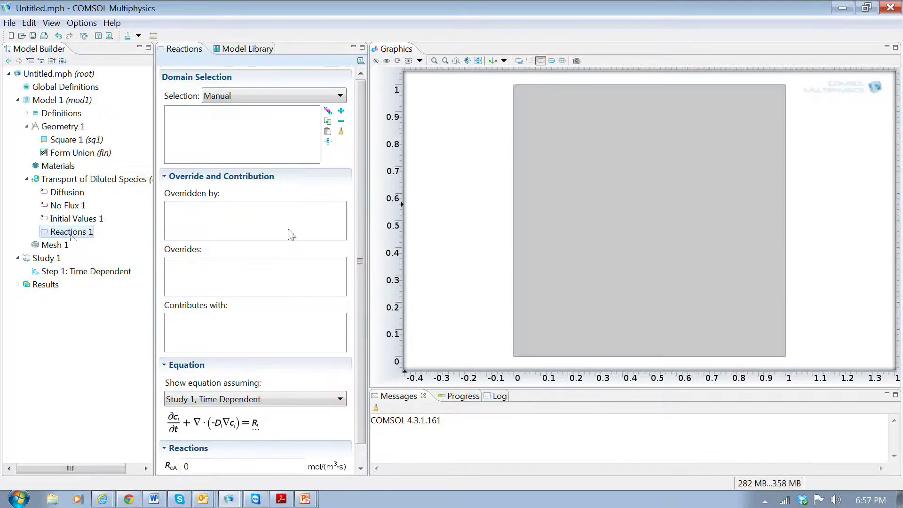
click(341, 111)
scroll(361, 219, down, 1)
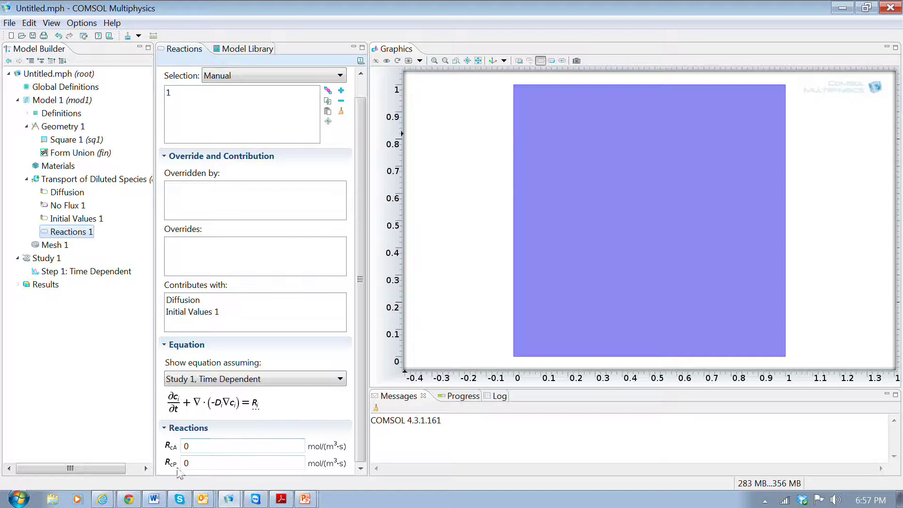
click(305, 500)
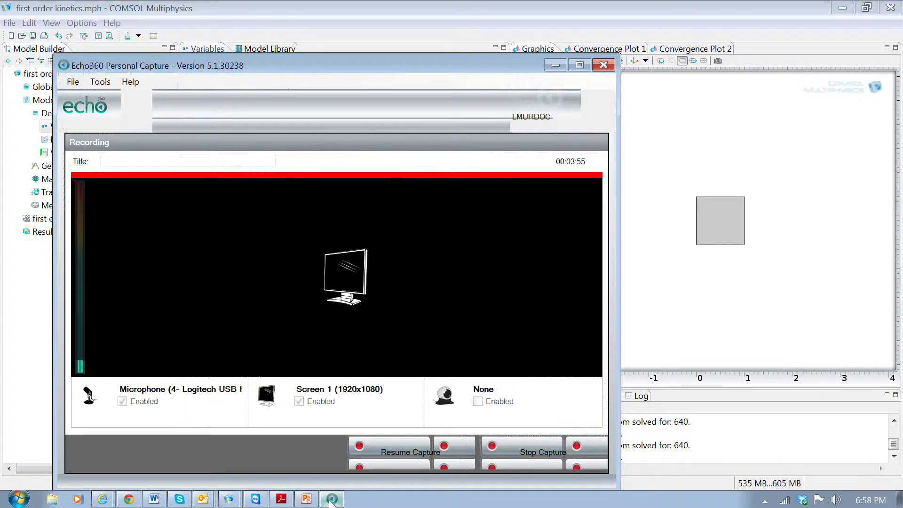
Show the reference model's Transport of Diluted Species settings and expand its Diffusion, No Flux, Initial Values and Reactions nodes
click(415, 452)
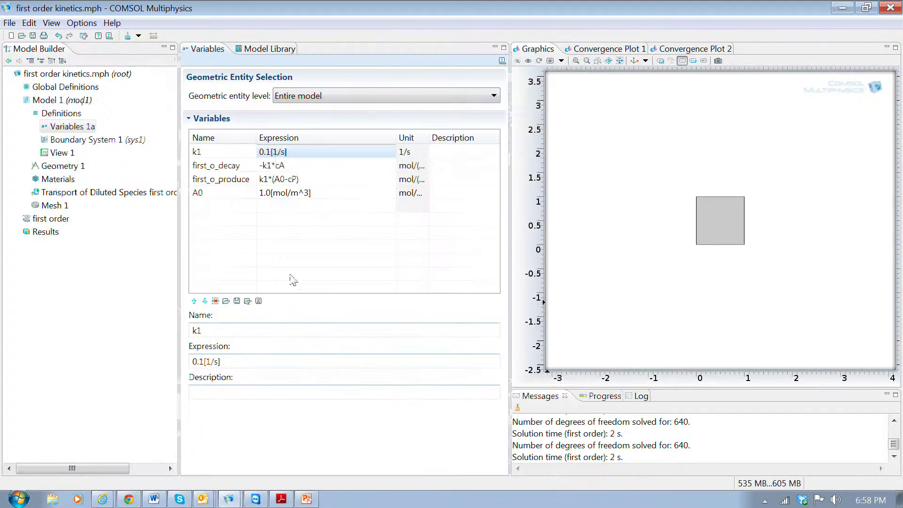
mouse_move(74, 190)
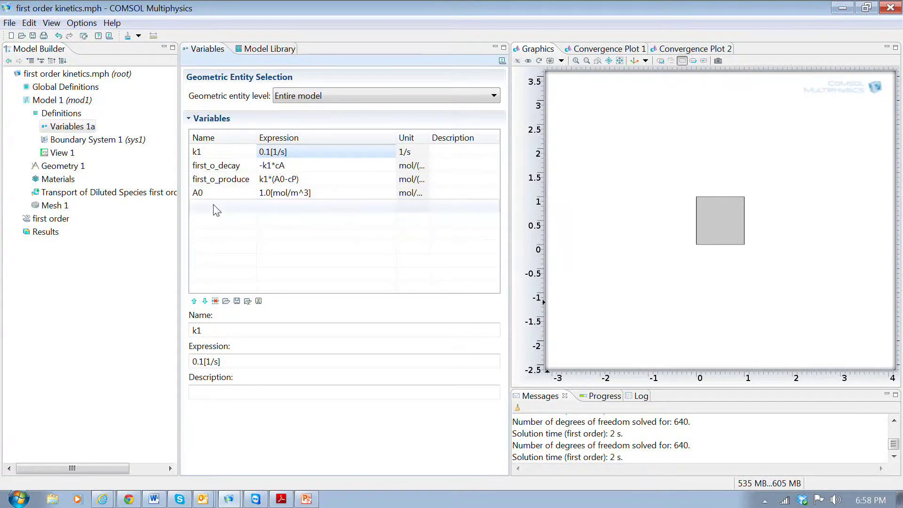
click(69, 194)
click(26, 193)
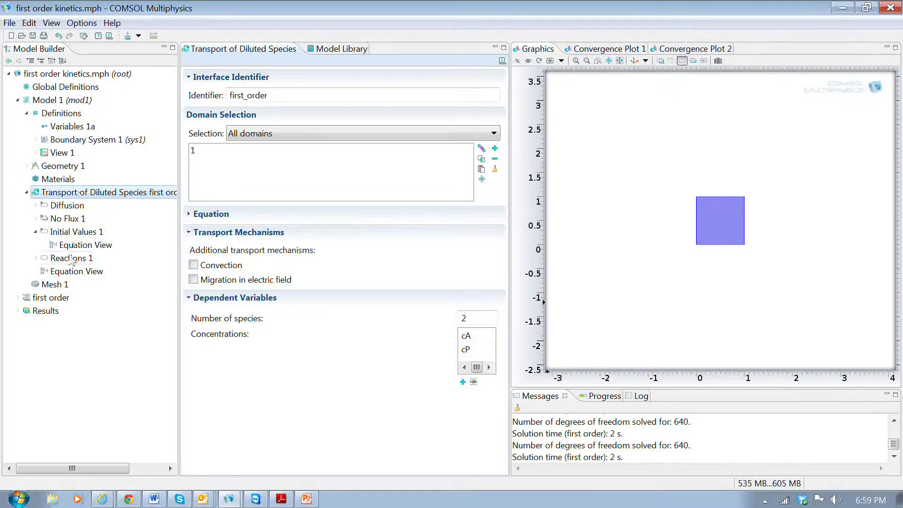
Check the first_o_decay rate in Variables 1a, then view Initial Values 1 (cA = A0, cP = 0)
click(71, 258)
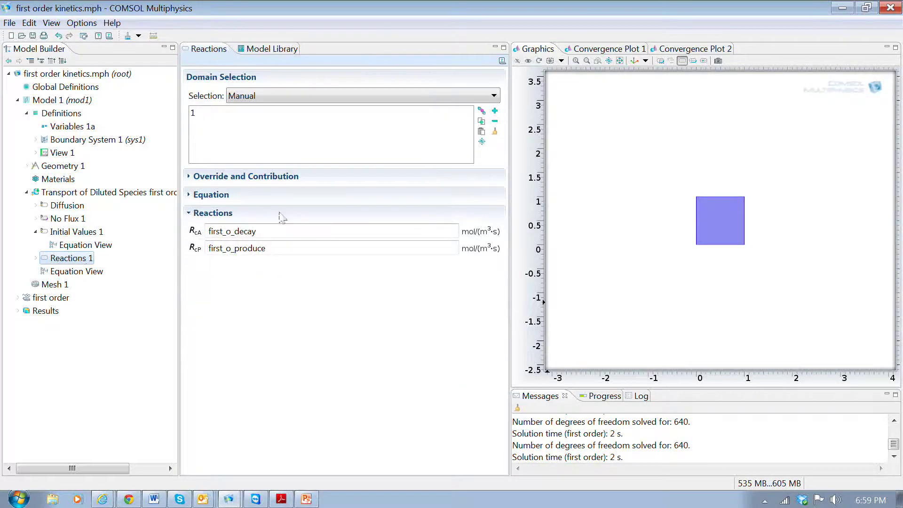
click(261, 238)
drag(261, 237, 193, 240)
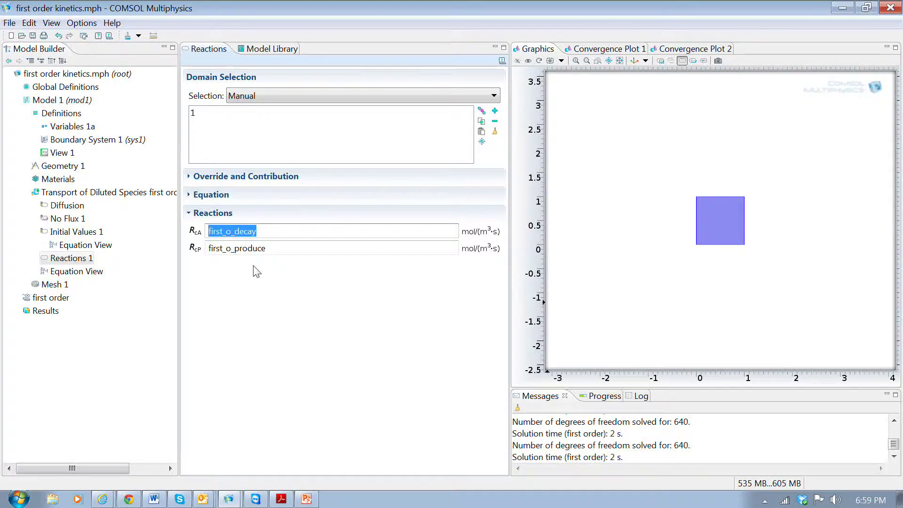
click(72, 125)
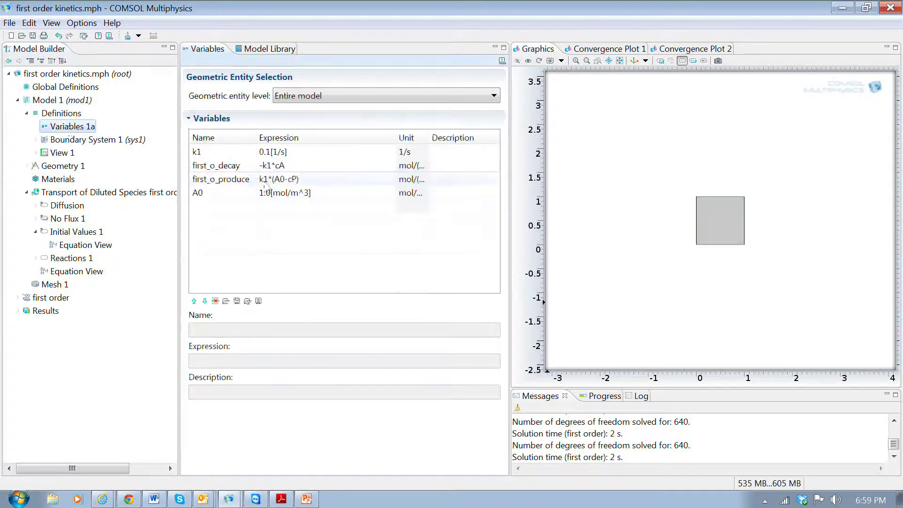
click(70, 258)
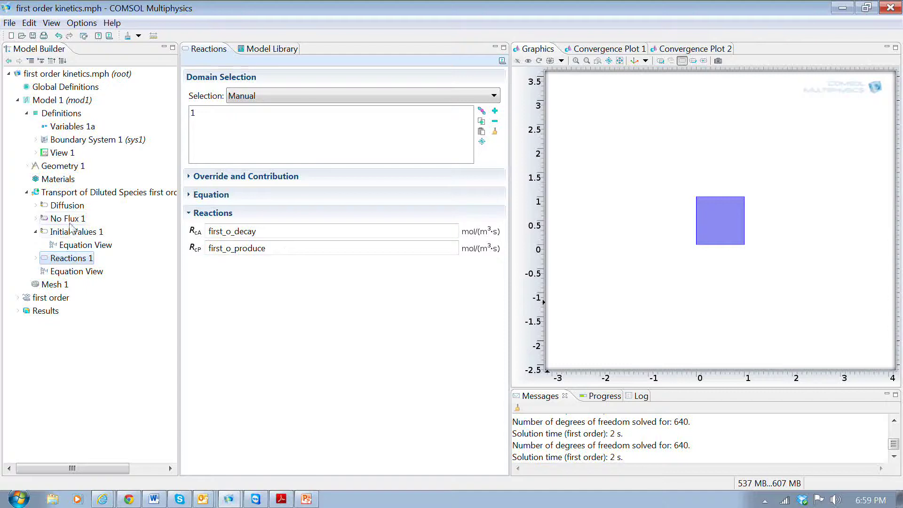
click(75, 232)
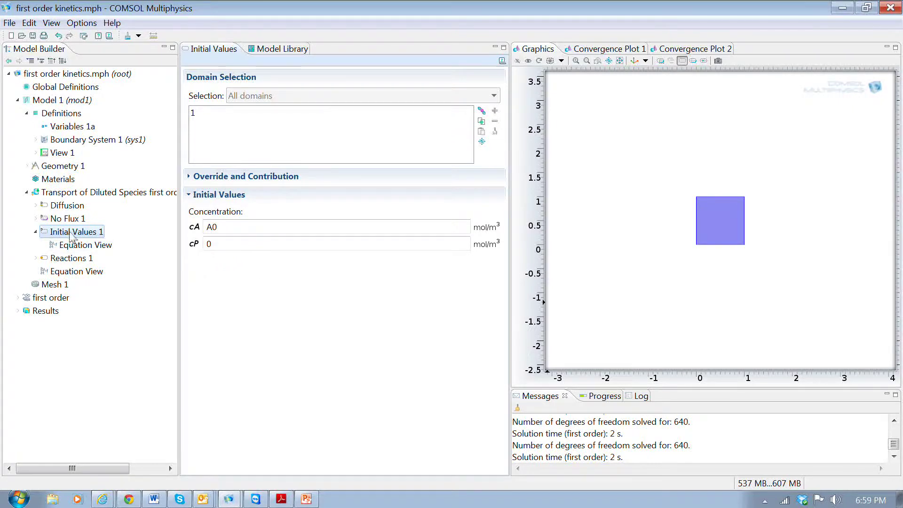
Check the A0 initial value for cA against its definition in Variables 1a, then return to Initial Values 1
drag(221, 229, 198, 231)
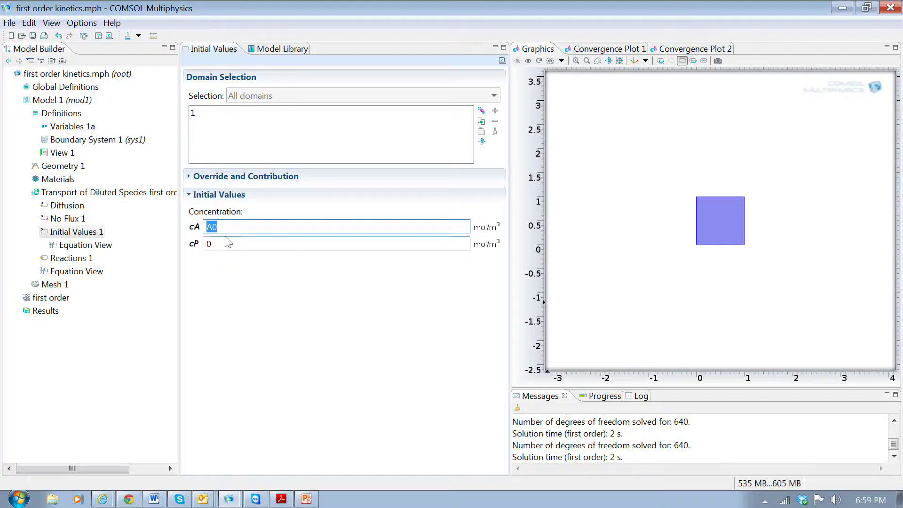
drag(222, 231, 209, 233)
click(70, 126)
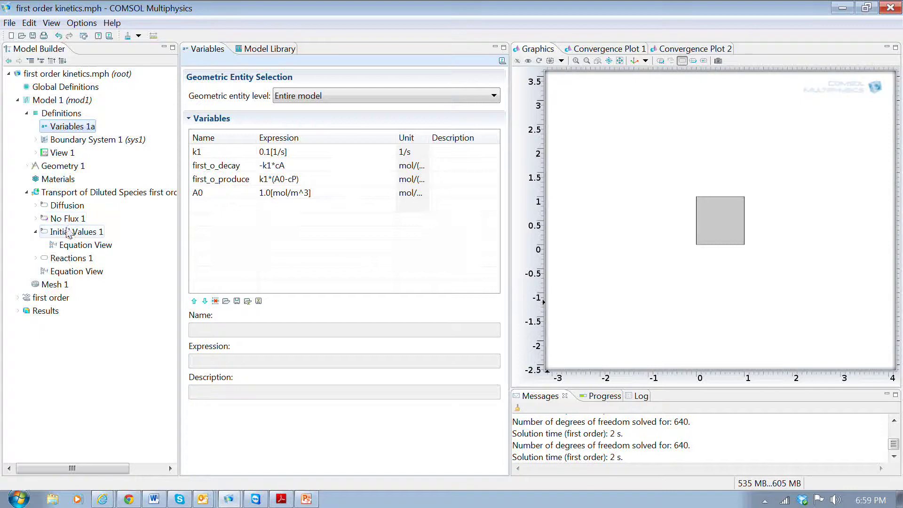
click(74, 231)
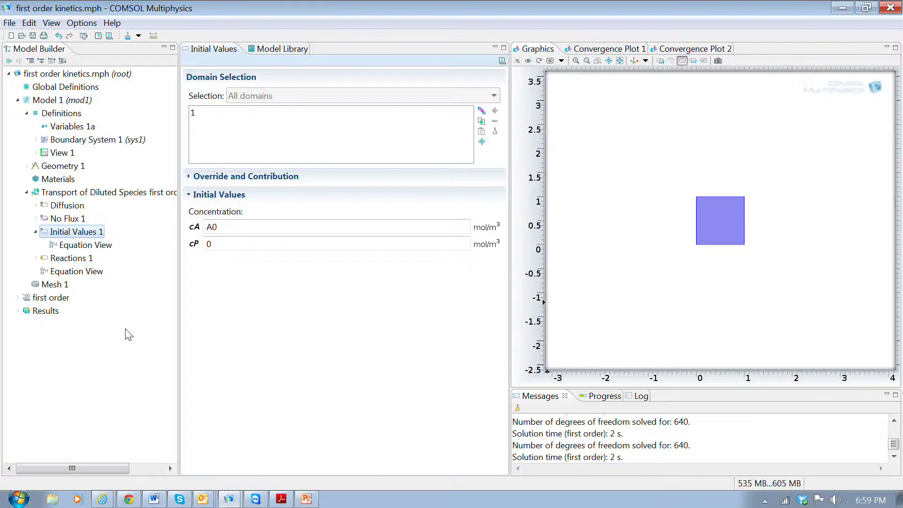
Compute the first order study, zoom to extents, and show the surface at time 0.162975
click(53, 299)
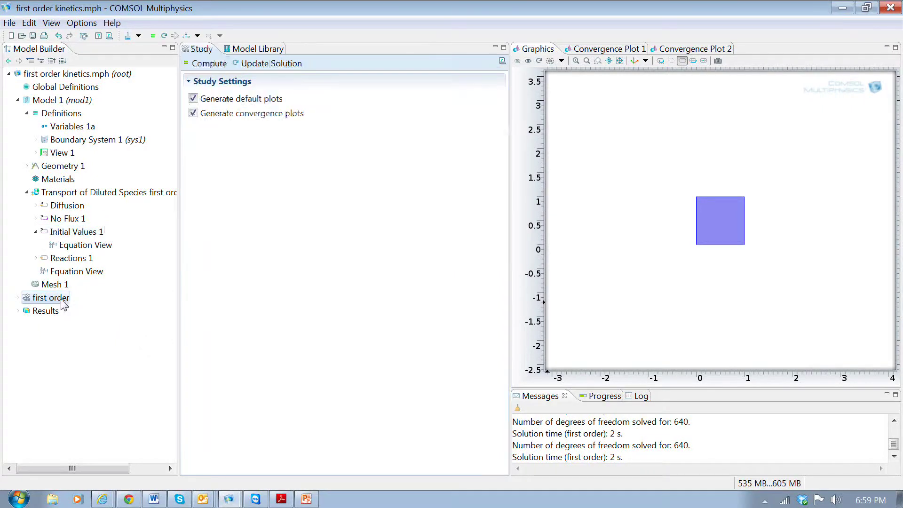
click(208, 65)
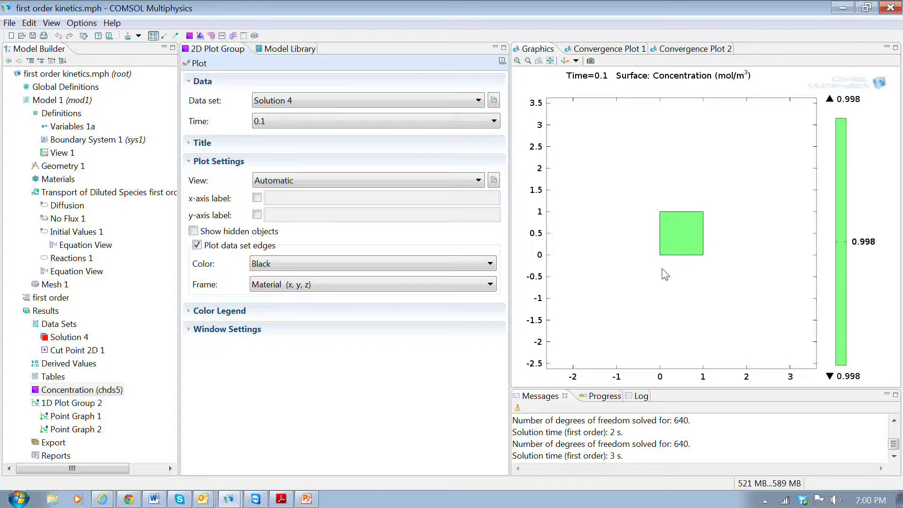
click(549, 61)
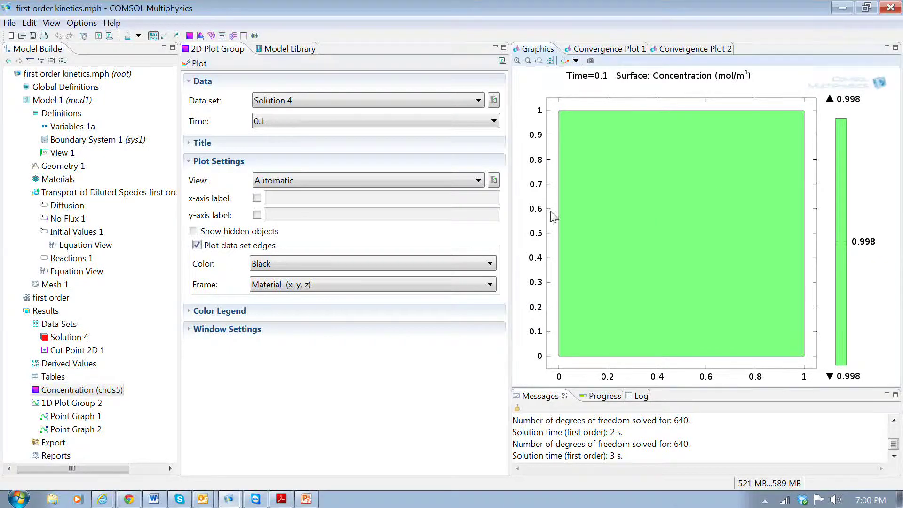
click(495, 121)
click(447, 218)
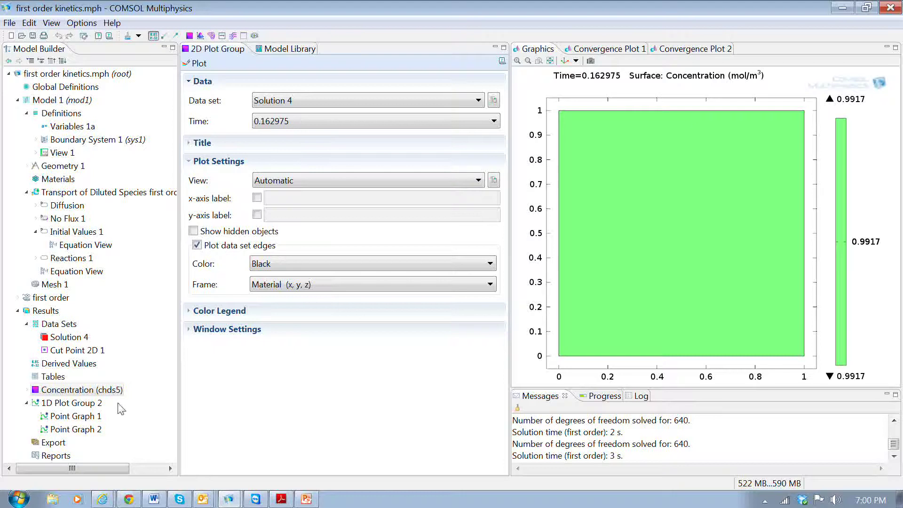
Inspect the centre probe at (0.5, 0.5) and the cA and cP point graphs over time
mouse_move(64, 330)
click(74, 351)
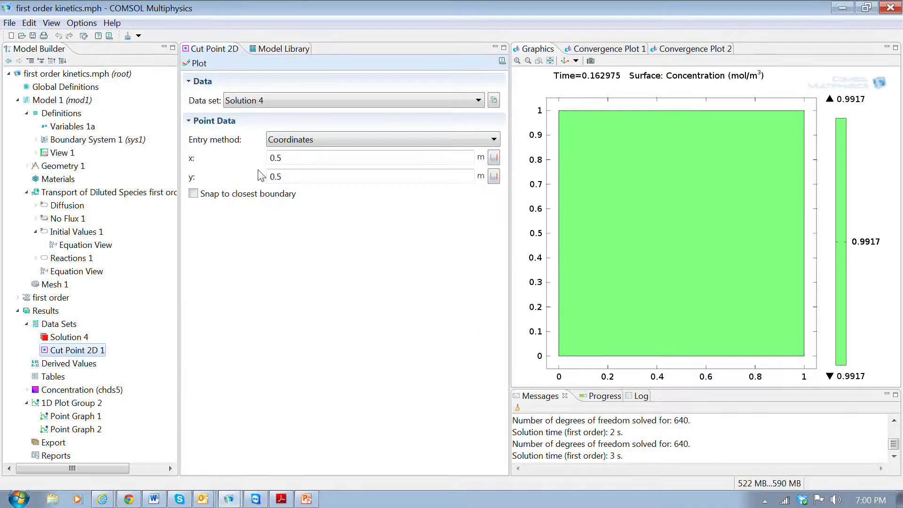
click(197, 63)
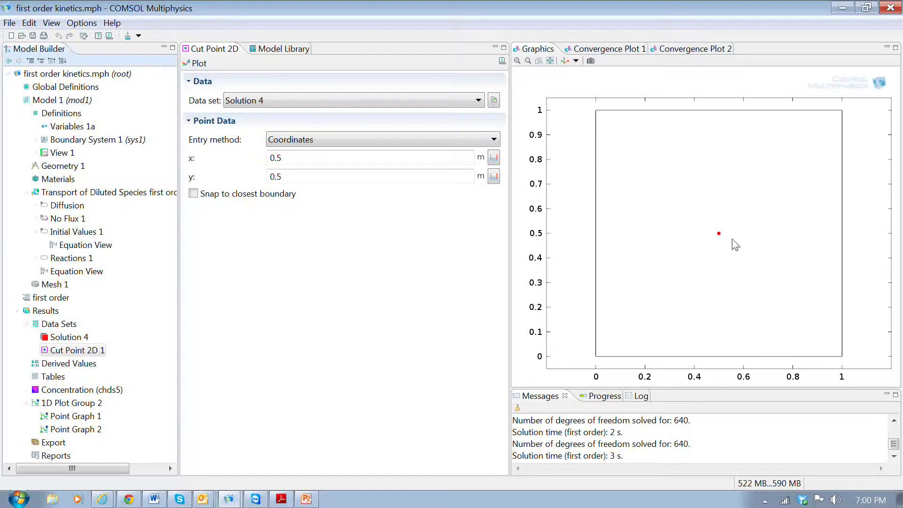
click(74, 403)
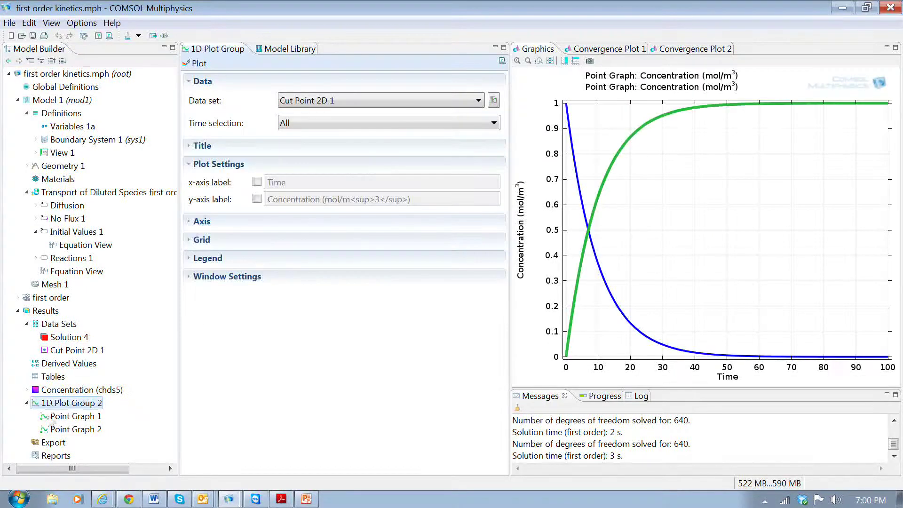
click(54, 421)
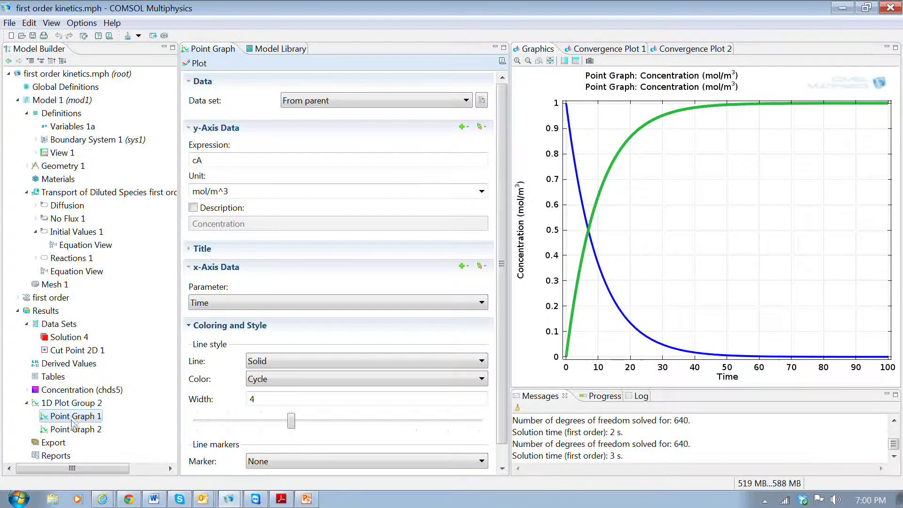
click(210, 163)
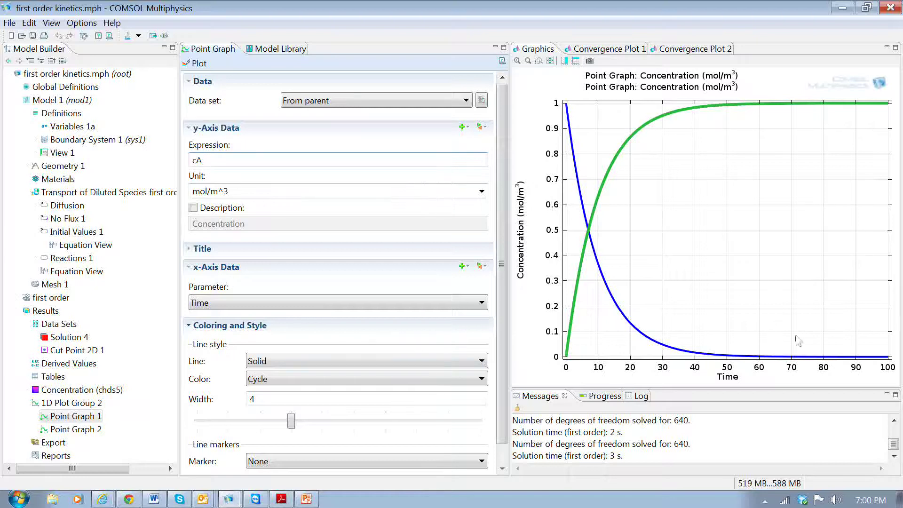
click(75, 429)
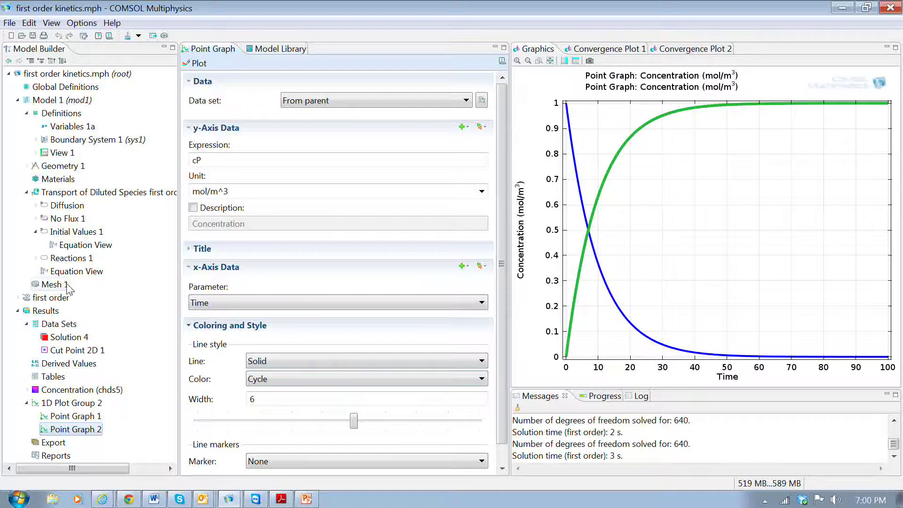
Change the k1 rate constant in the variables table from 0.1[1/s] to 0.01[1/s]
click(74, 128)
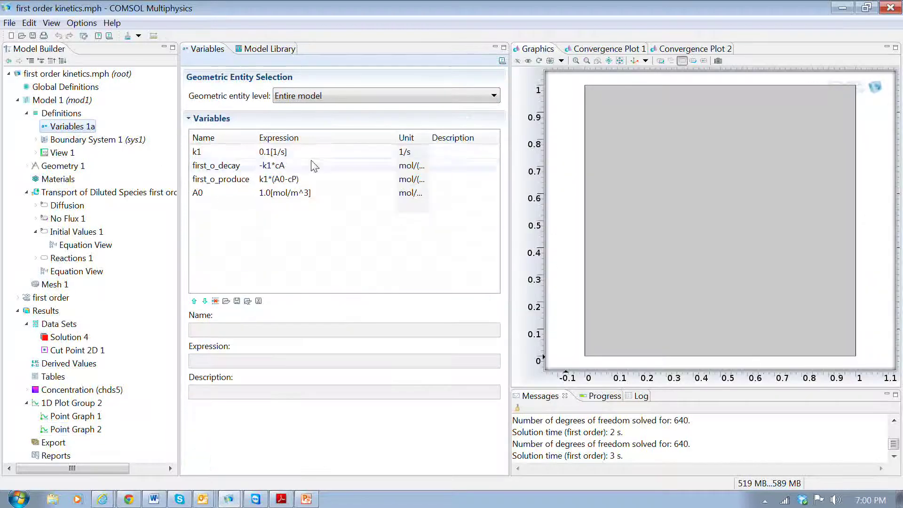
click(273, 154)
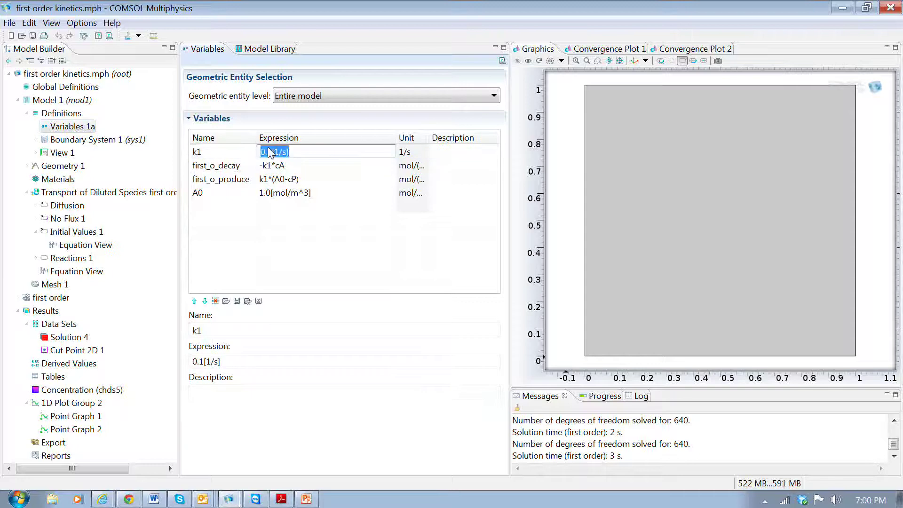
double_click(271, 154)
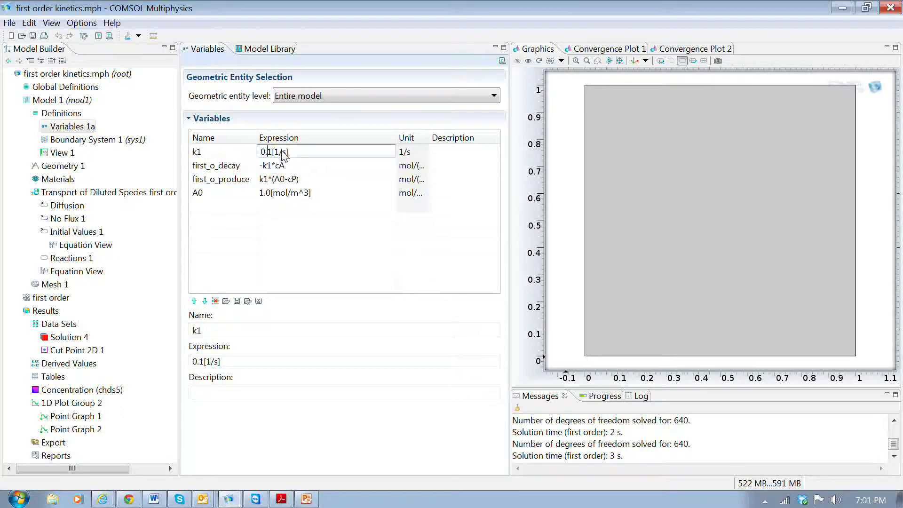
text(0)
Re-solve the first order study and view the slower cA and cP curves in 1D Plot Group 2
click(50, 297)
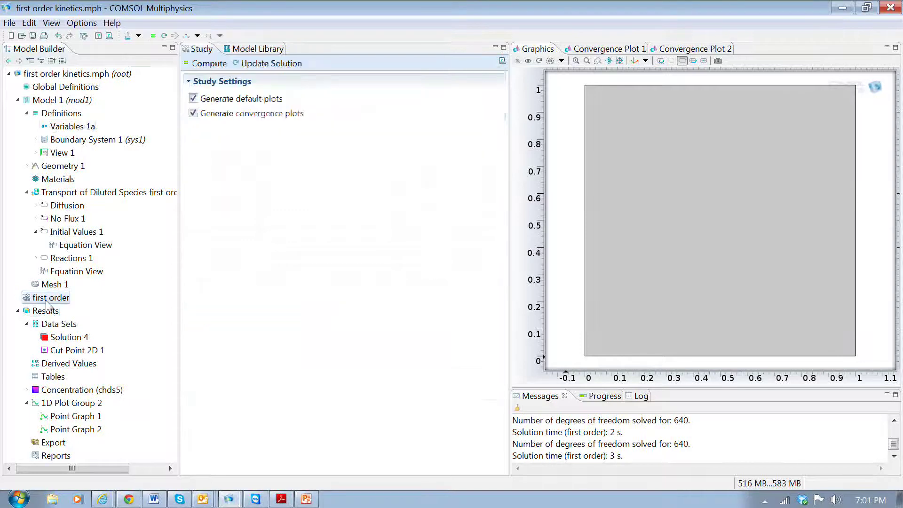
click(199, 63)
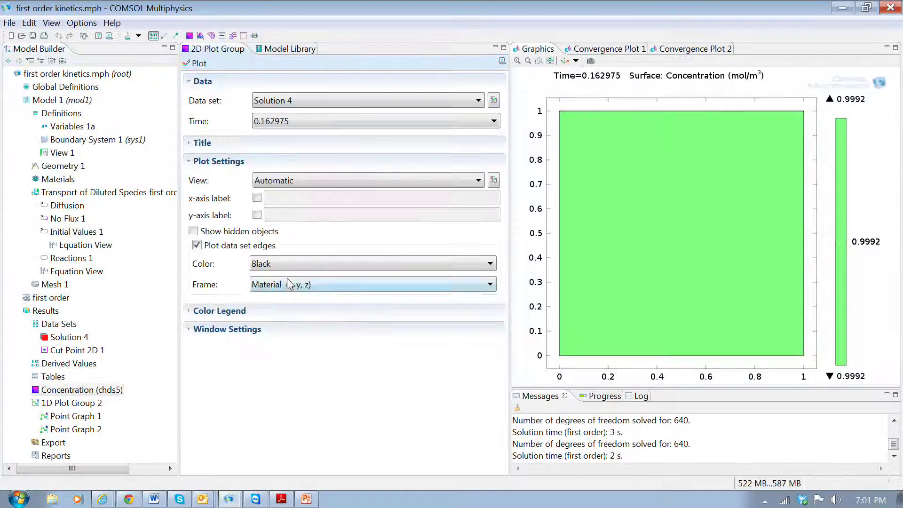
click(92, 403)
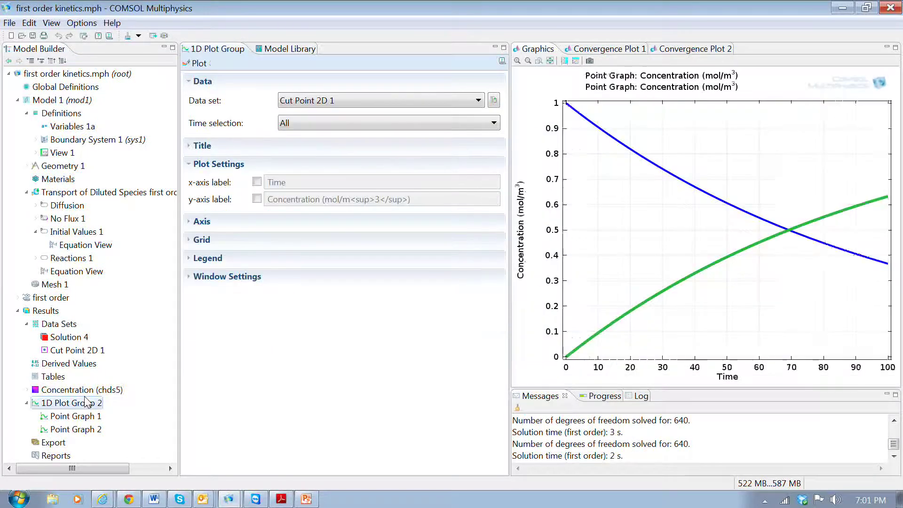